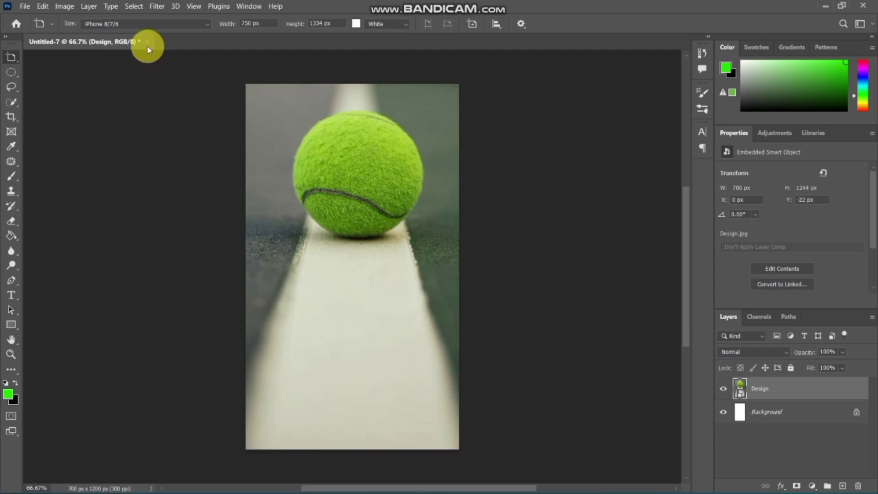
# Select the tennis ball with Select Subject and copy it onto its own Layer 1
pyautogui.click(134, 6)
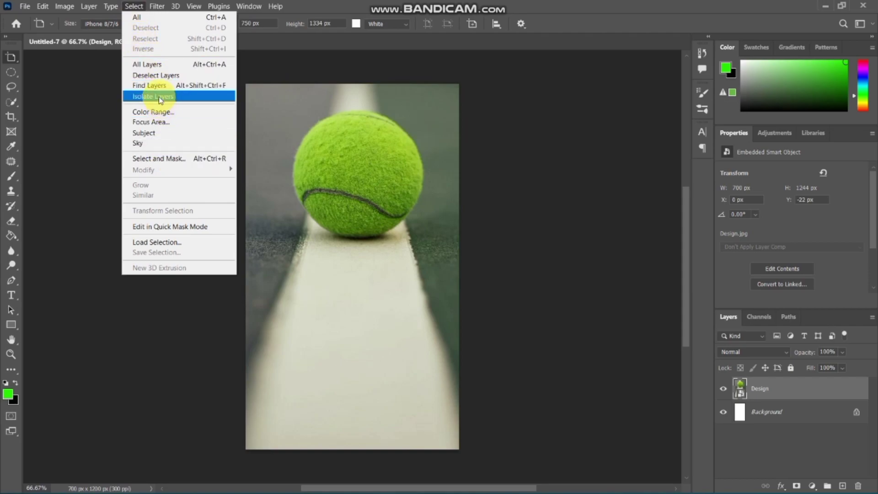
pyautogui.click(160, 133)
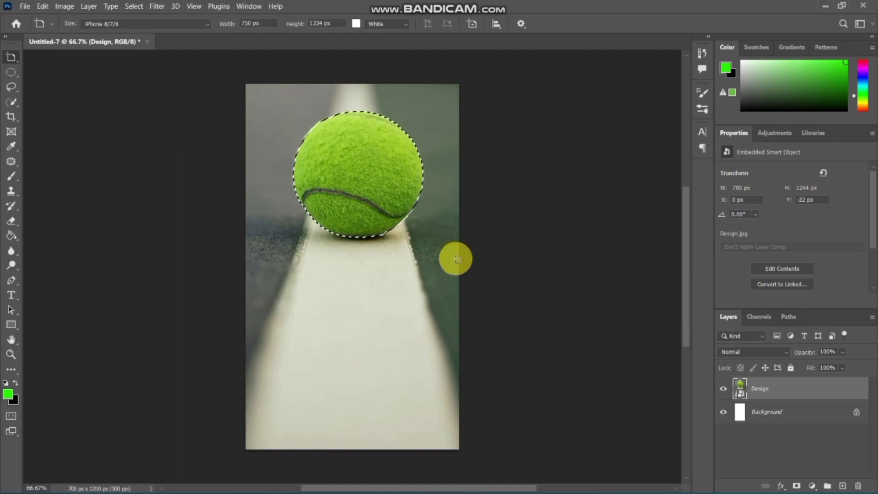
pyautogui.press('v')
pyautogui.hotkey('ctrl', 'j')
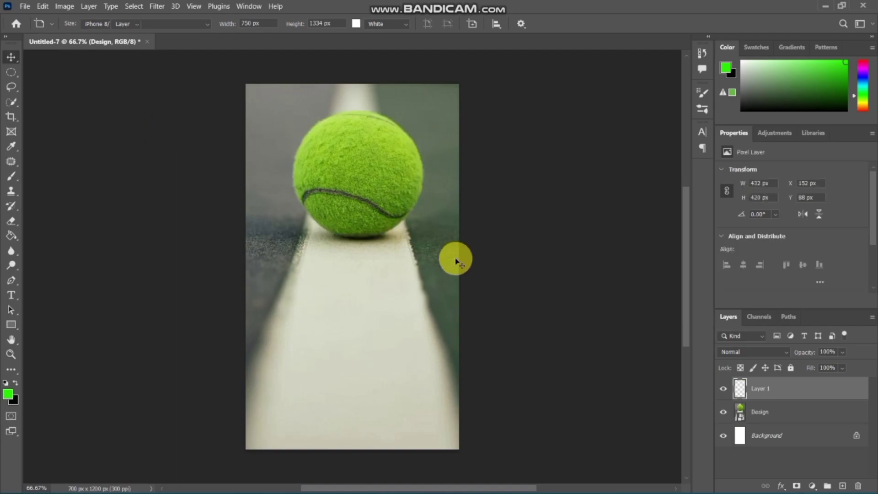
pyautogui.click(774, 418)
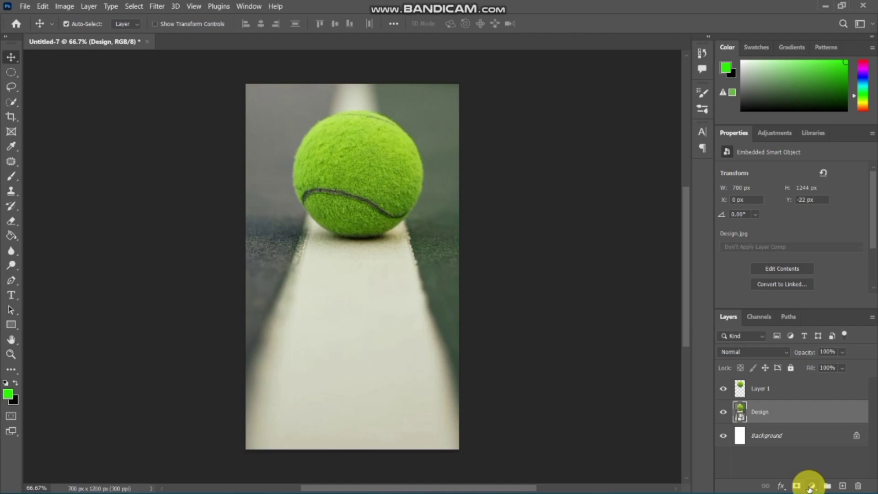
# Add a Color Lookup adjustment using NightFromDay.CUBE to tint the court night-blue
pyautogui.click(810, 486)
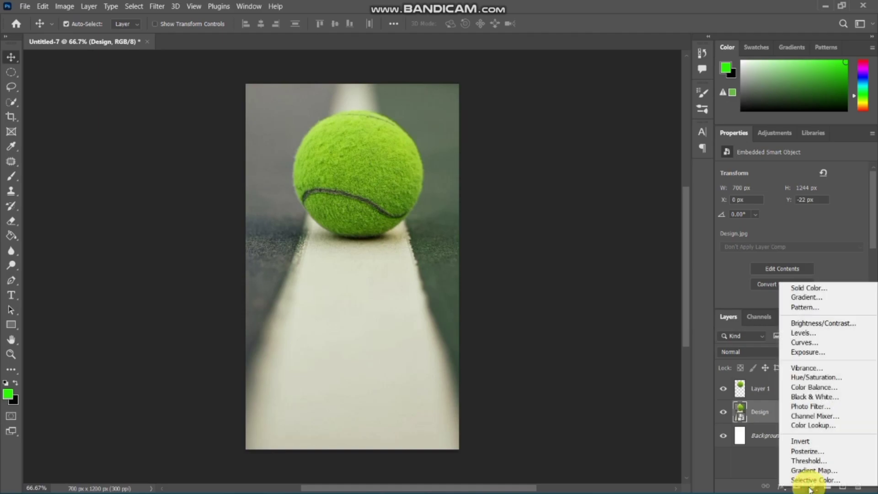
pyautogui.click(805, 426)
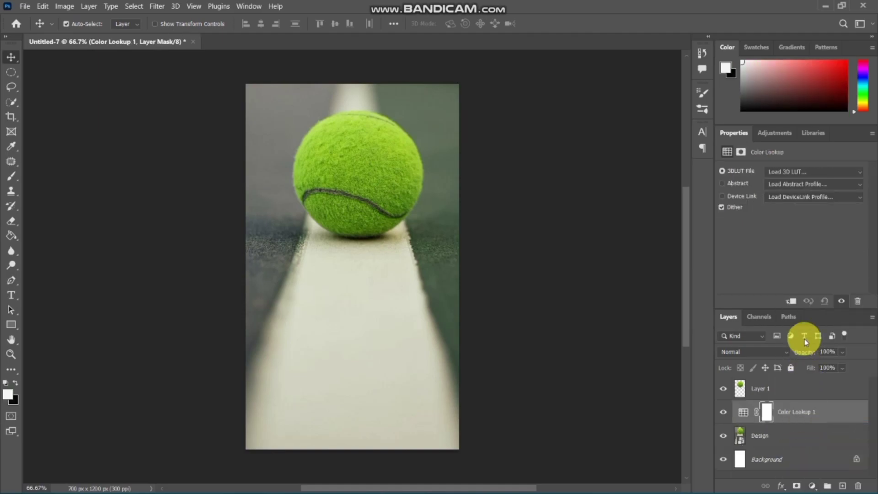
pyautogui.click(849, 170)
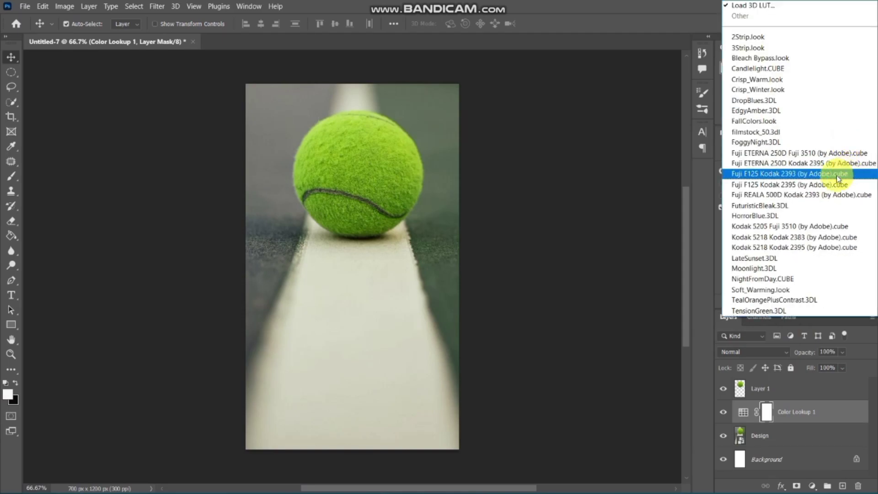
pyautogui.click(772, 279)
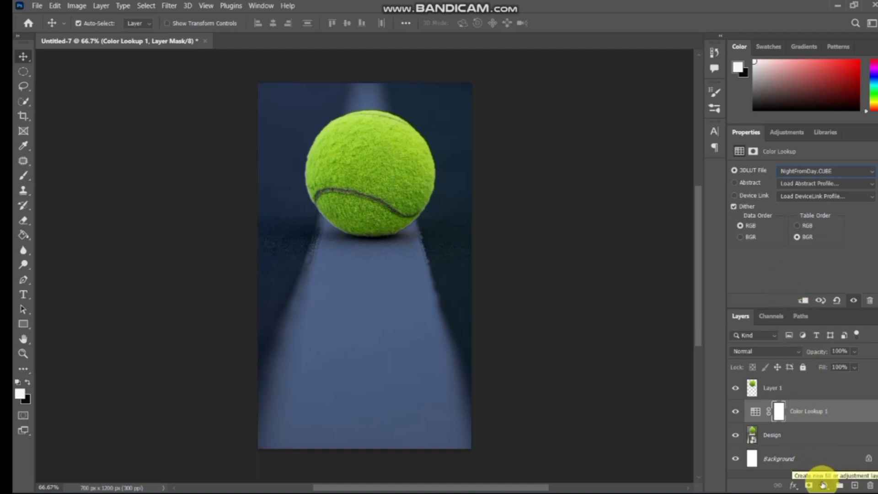
# Add a Color Balance adjustment shifting the midtones +19 toward blue
pyautogui.click(823, 484)
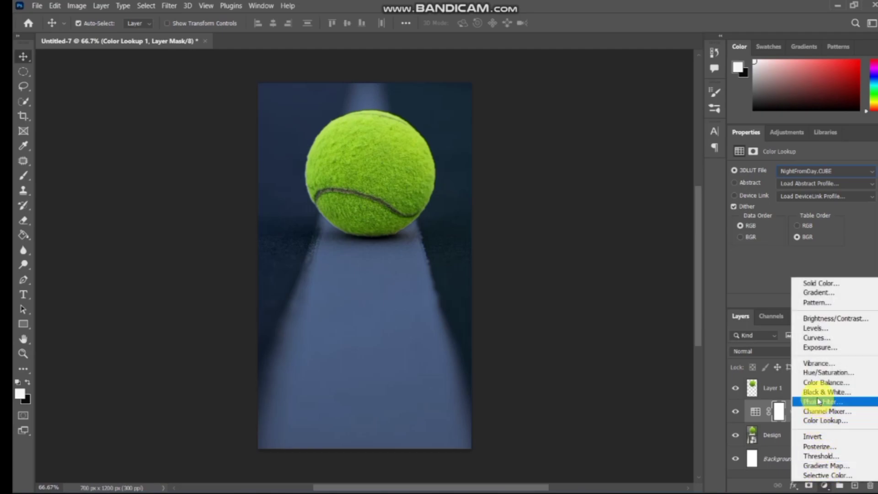
pyautogui.click(817, 383)
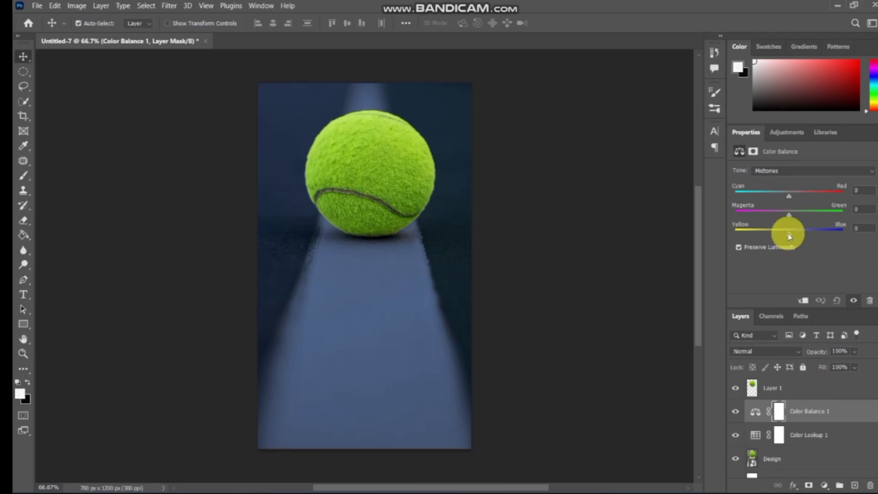
pyautogui.moveTo(789, 234); pyautogui.dragTo(795, 235)
pyautogui.moveTo(799, 236); pyautogui.dragTo(799, 237)
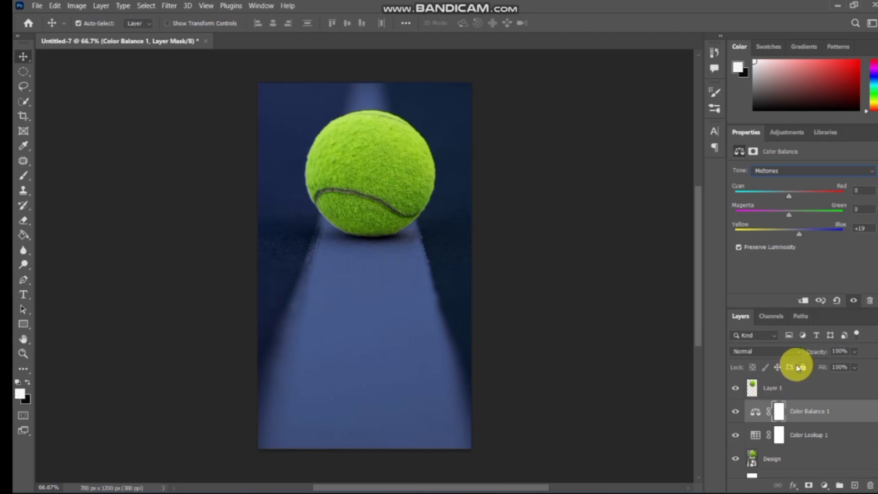
pyautogui.click(788, 388)
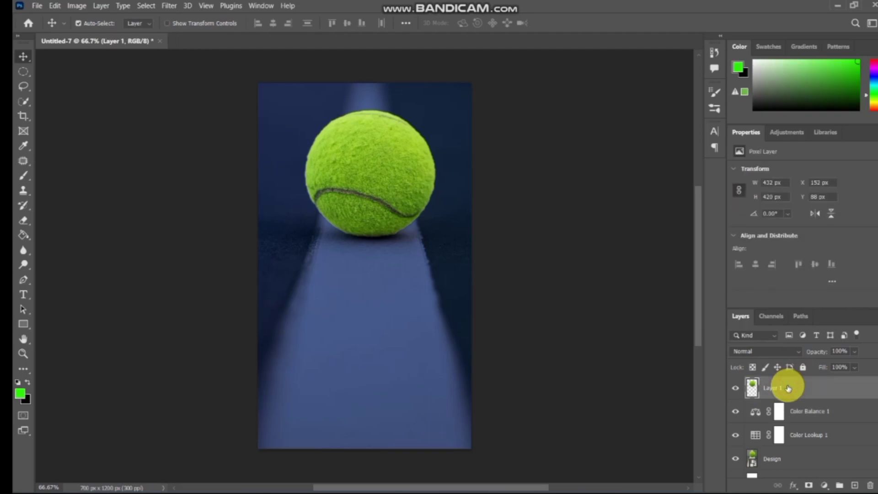
# Convert Layer 1 to a smart object and set its blend mode to Screen
pyautogui.rightClick(788, 387)
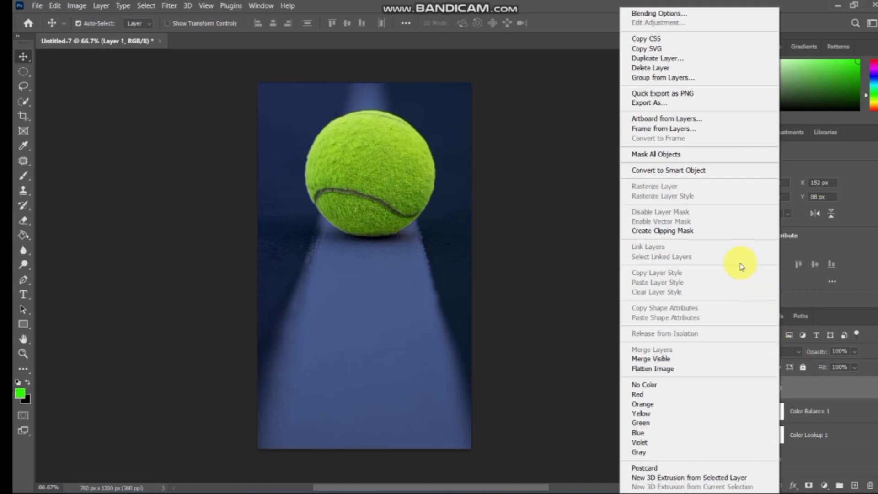
pyautogui.click(693, 170)
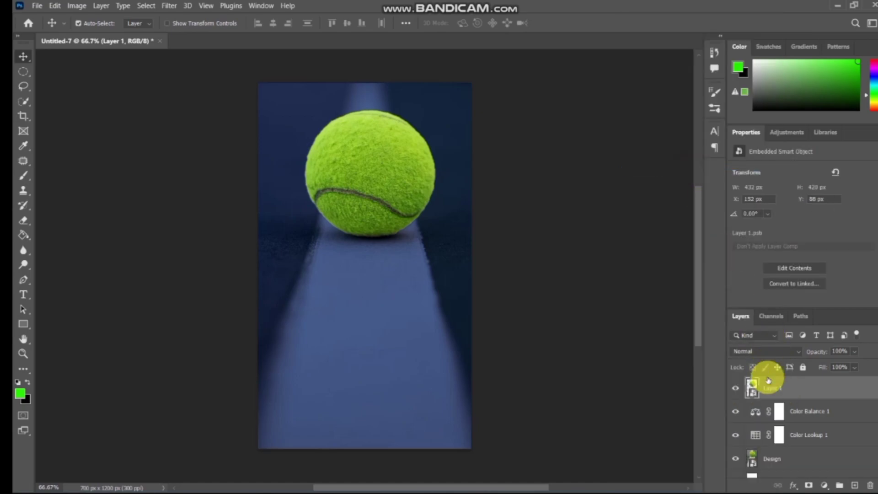
pyautogui.click(799, 352)
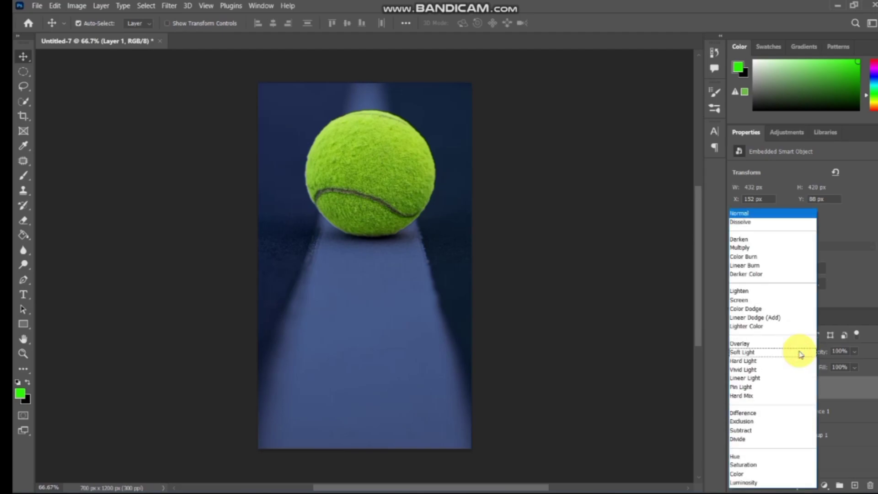
pyautogui.click(774, 300)
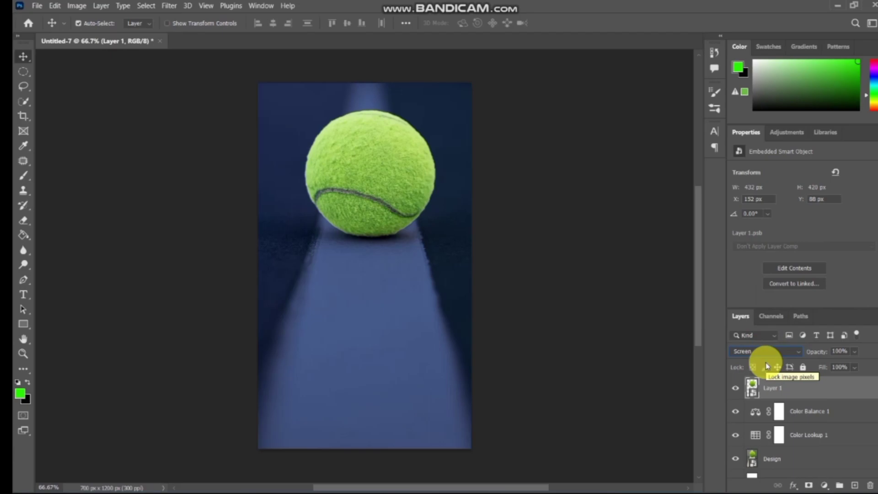
# Duplicate the ball layer and give the copy a 5-pixel Gaussian Blur
pyautogui.hotkey('ctrl', 'j')
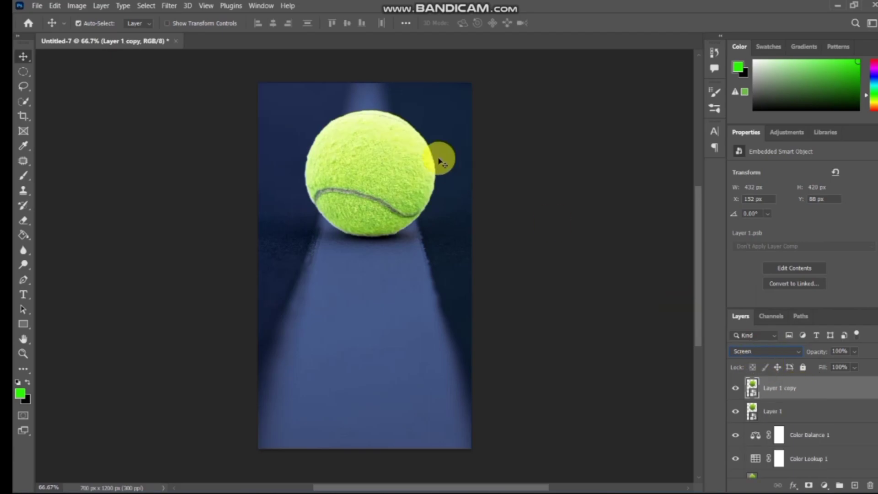
pyautogui.click(169, 5)
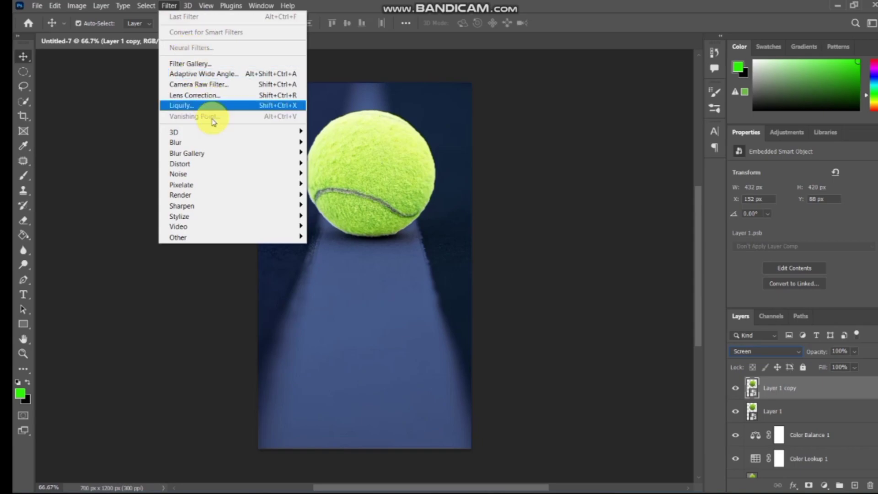
pyautogui.moveTo(234, 142)
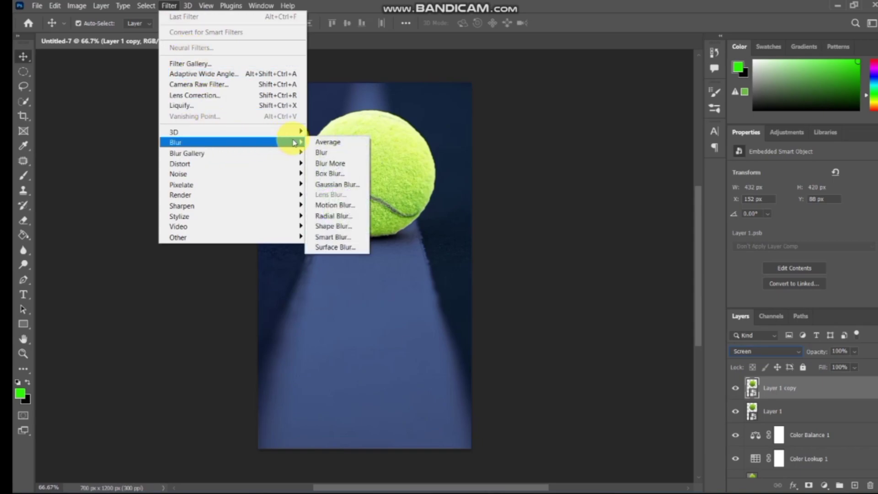
pyautogui.click(325, 184)
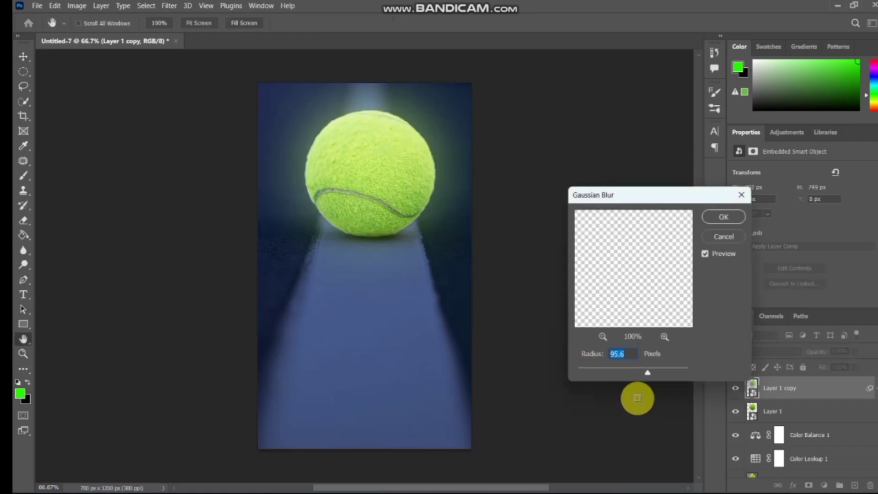
pyautogui.moveTo(647, 373); pyautogui.dragTo(604, 370)
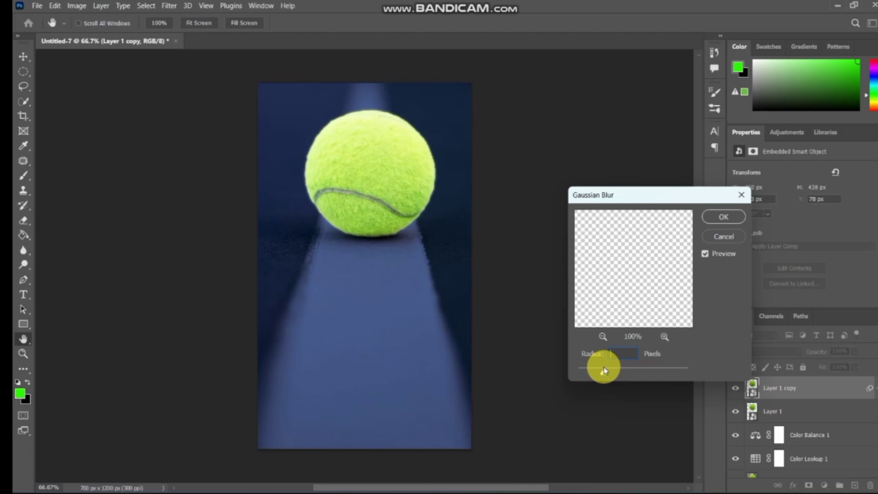
pyautogui.write('5')
pyautogui.click(716, 215)
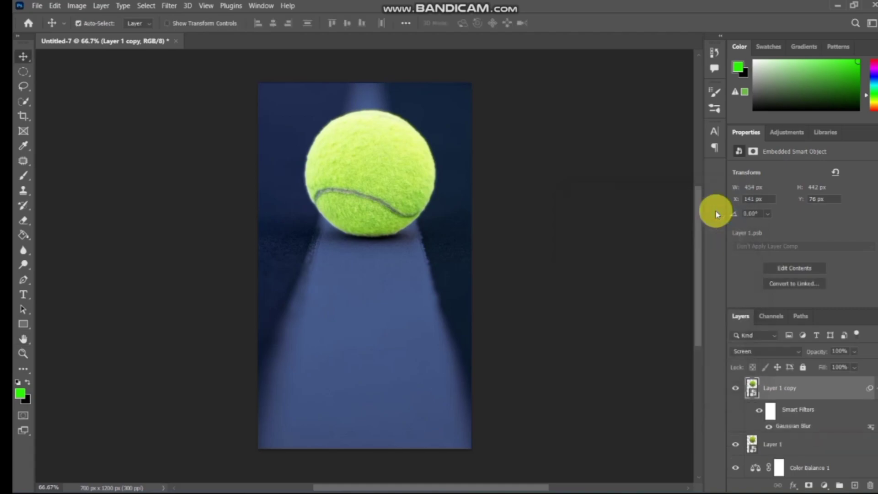
# Duplicate the glow layer and raise its Gaussian Blur radius to about 150 pixels
pyautogui.hotkey('ctrl', 'j')
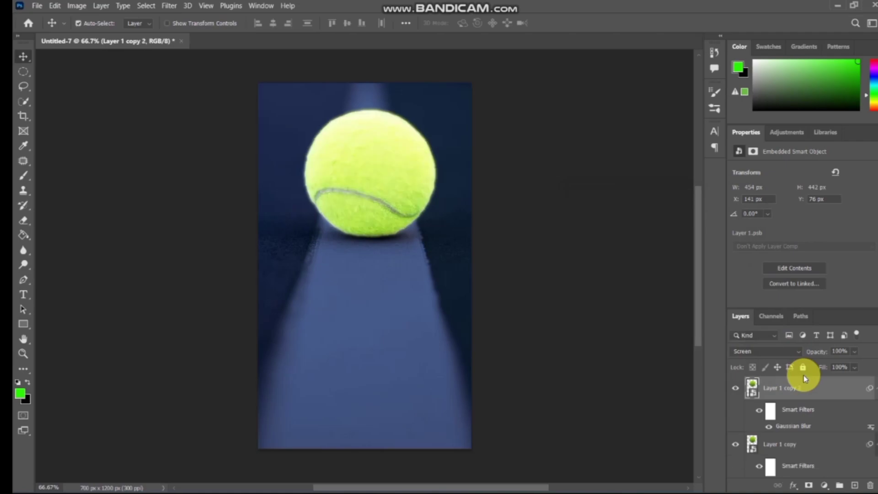
pyautogui.doubleClick(797, 428)
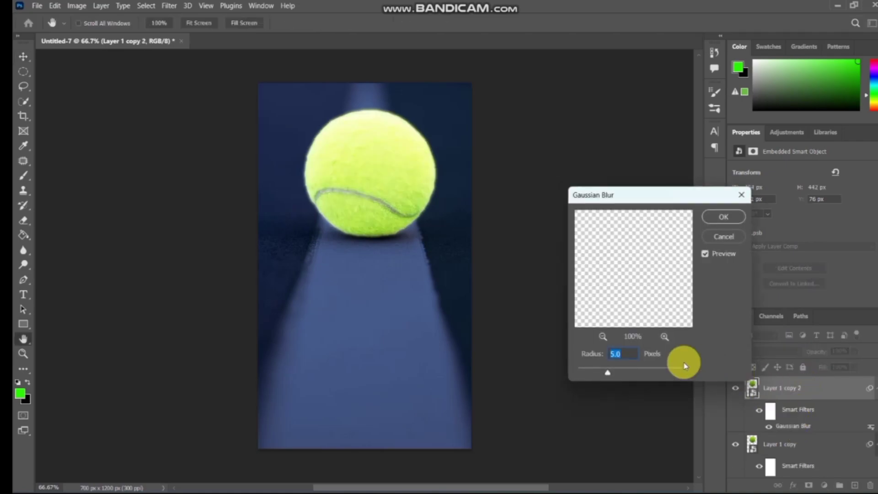
pyautogui.moveTo(608, 374); pyautogui.dragTo(627, 375)
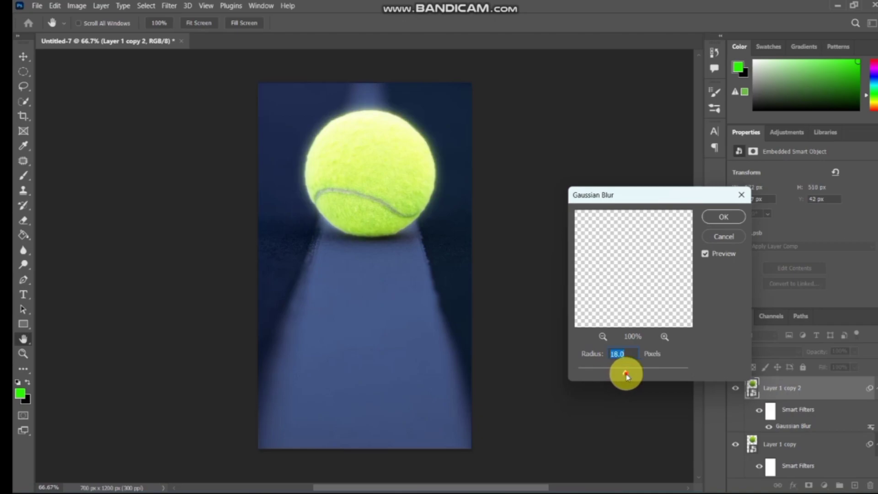
pyautogui.moveTo(627, 375)
pyautogui.mouseDown()
pyautogui.moveTo(644, 381)
pyautogui.moveTo(658, 373)
pyautogui.mouseUp()
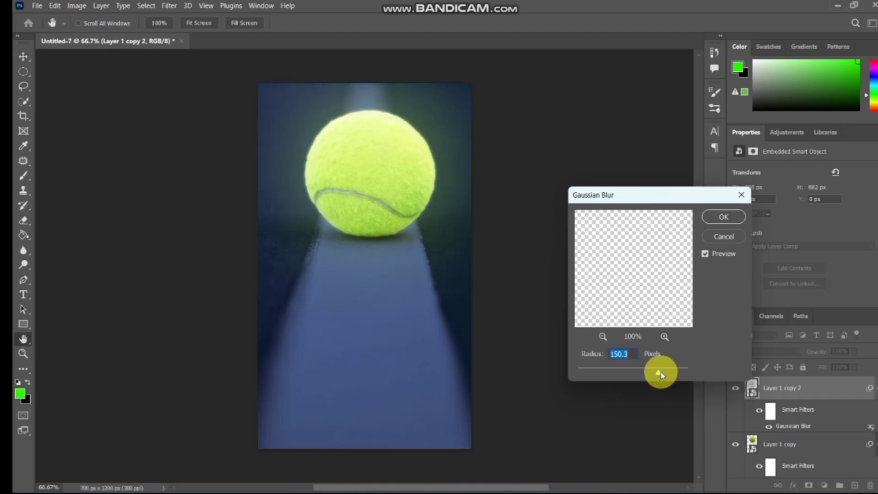
pyautogui.click(724, 218)
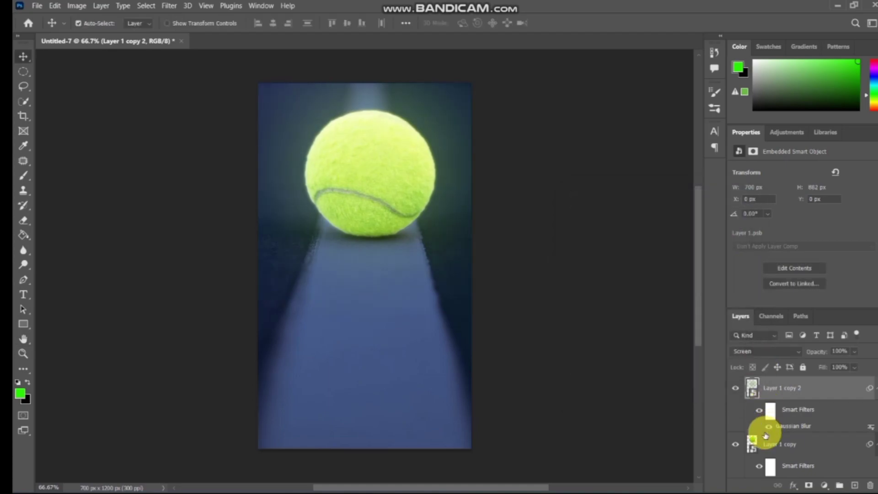
# Make a third glow copy with a wider 309.2-pixel Gaussian Blur
pyautogui.hotkey('ctrl', 'j')
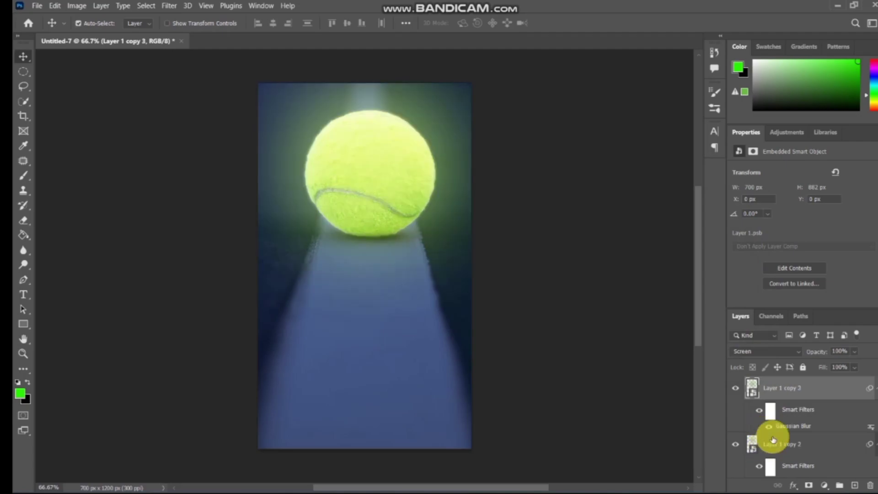
pyautogui.doubleClick(779, 425)
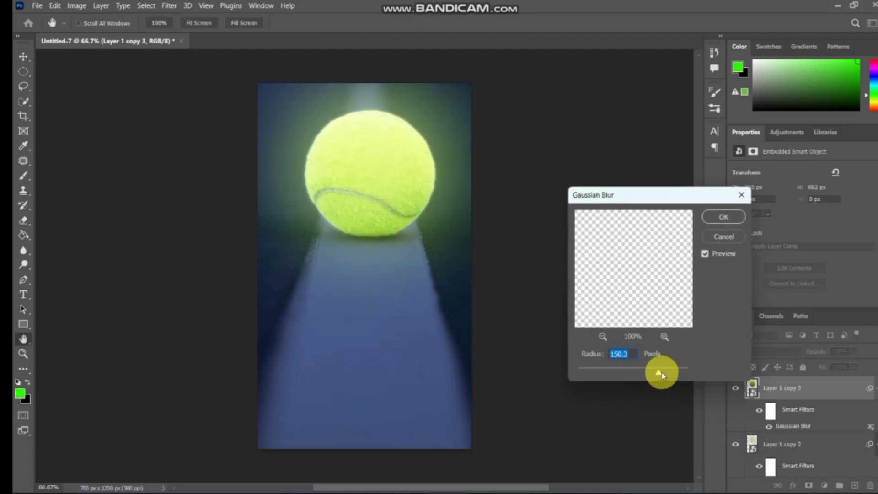
pyautogui.moveTo(658, 373); pyautogui.dragTo(672, 374)
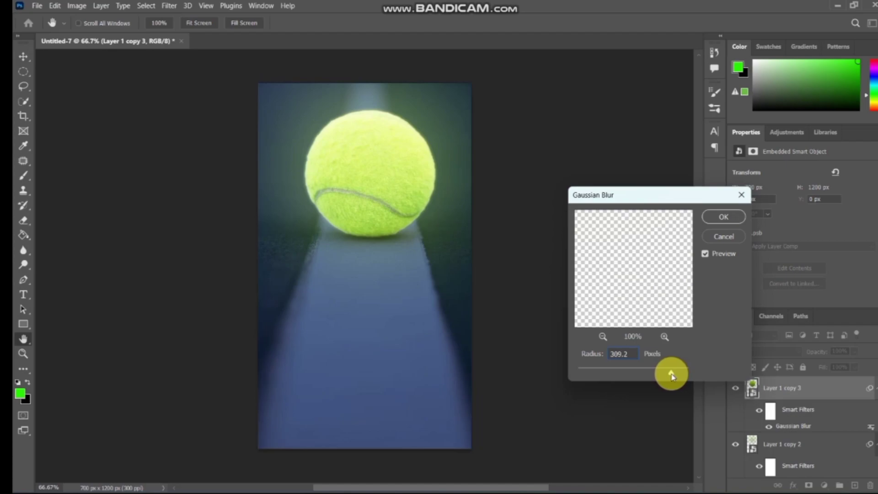
pyautogui.moveTo(671, 375); pyautogui.dragTo(672, 374)
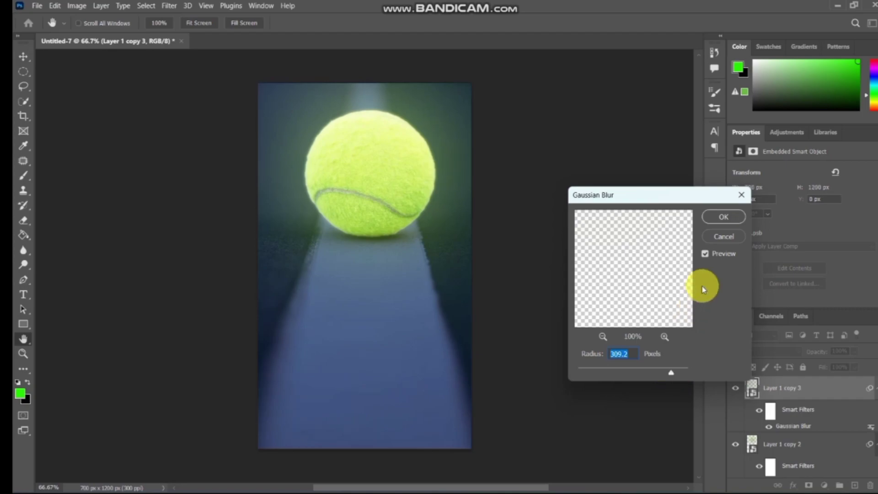
pyautogui.click(707, 218)
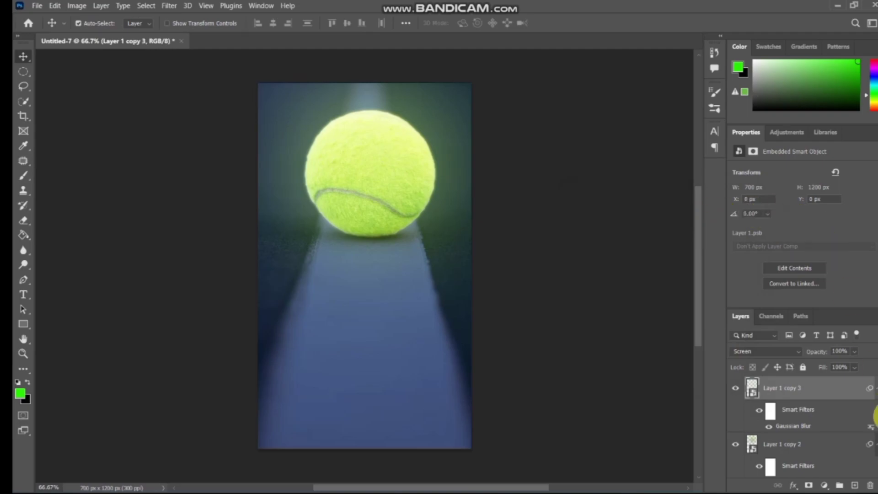
pyautogui.moveTo(874, 409); pyautogui.dragTo(874, 454)
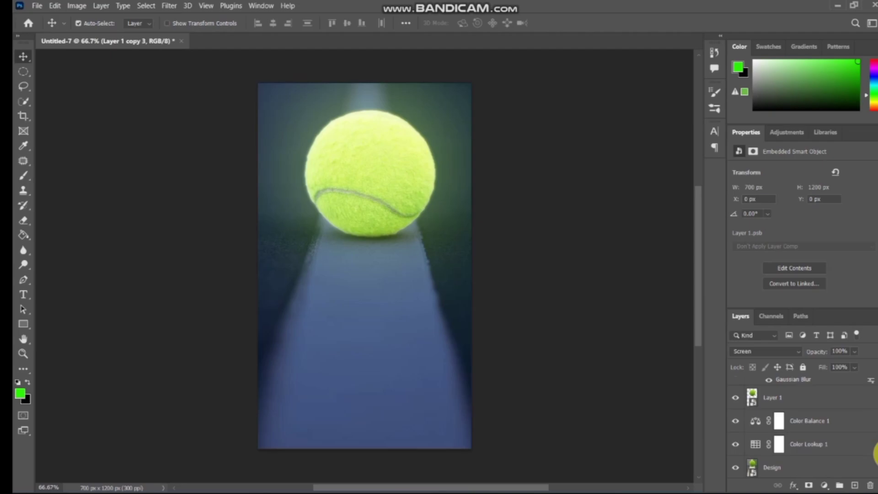
pyautogui.moveTo(875, 453); pyautogui.dragTo(874, 441)
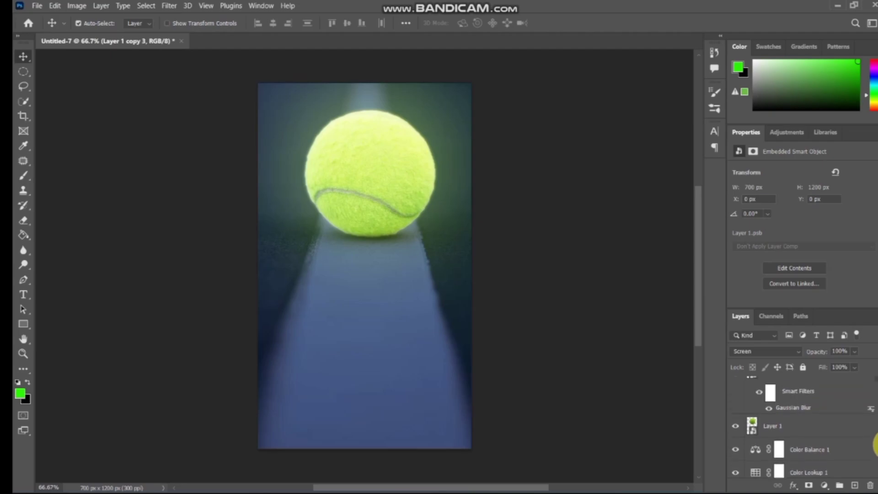
# Group Layer 1 and its blurred glow copies into Group 1
pyautogui.keyDown('shift'); pyautogui.click(780, 430); pyautogui.keyUp('shift')
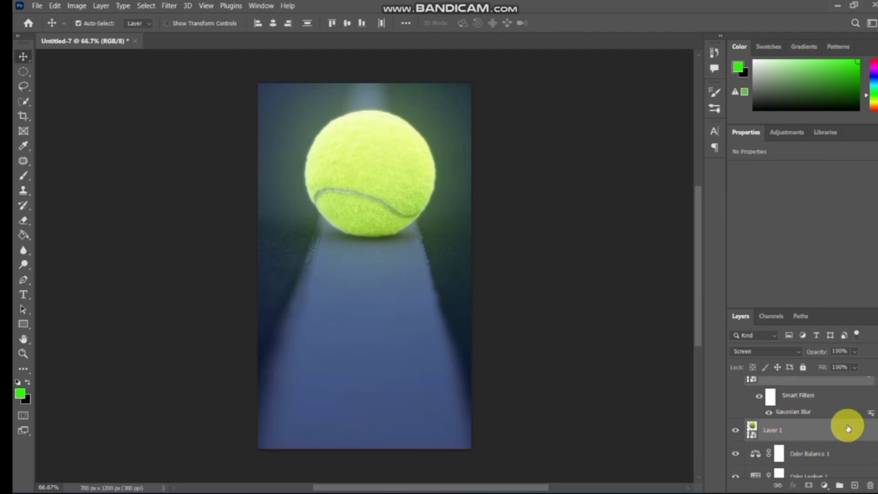
pyautogui.moveTo(874, 434); pyautogui.dragTo(874, 377)
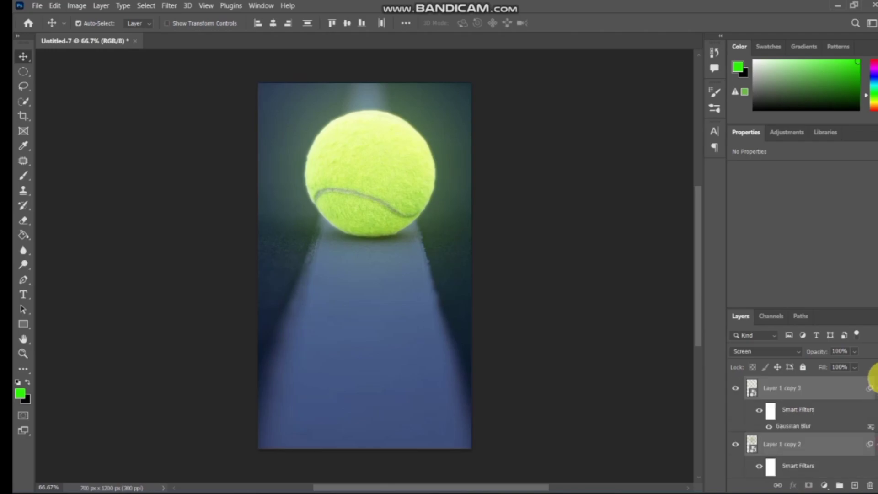
pyautogui.hotkey('ctrl', 'g')
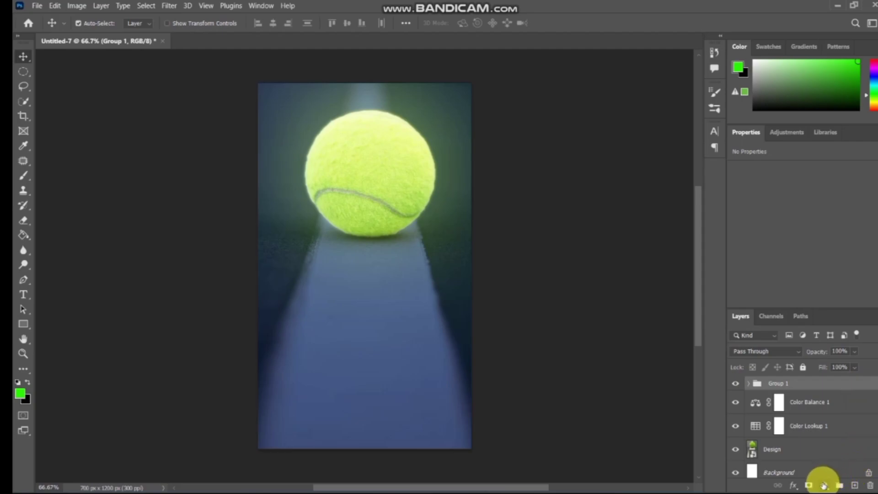
pyautogui.click(824, 485)
# Add a Hue/Saturation adjustment clipped to Group 1: Hue +33, Saturation +43, Lightness +13
pyautogui.click(817, 374)
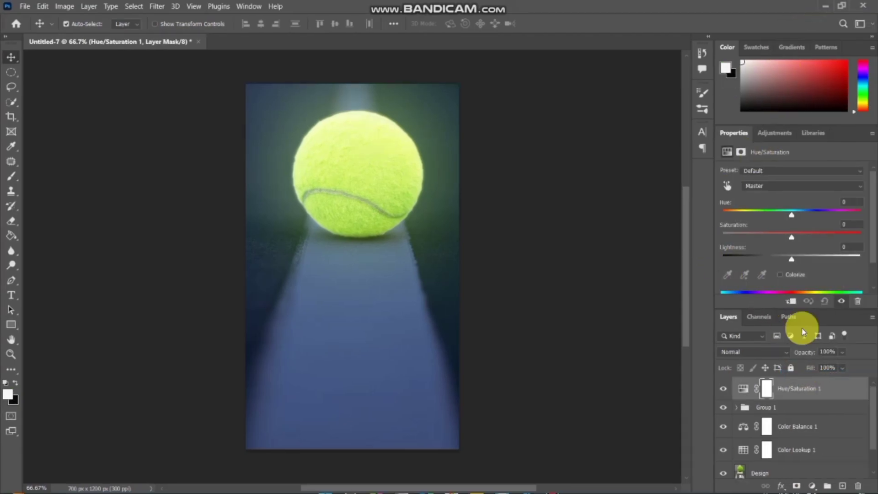
pyautogui.click(793, 303)
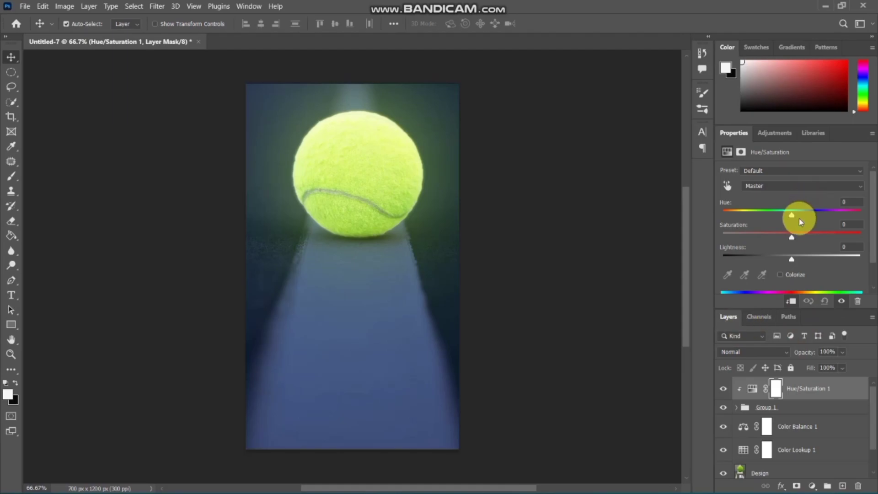
pyautogui.moveTo(790, 215); pyautogui.dragTo(799, 218)
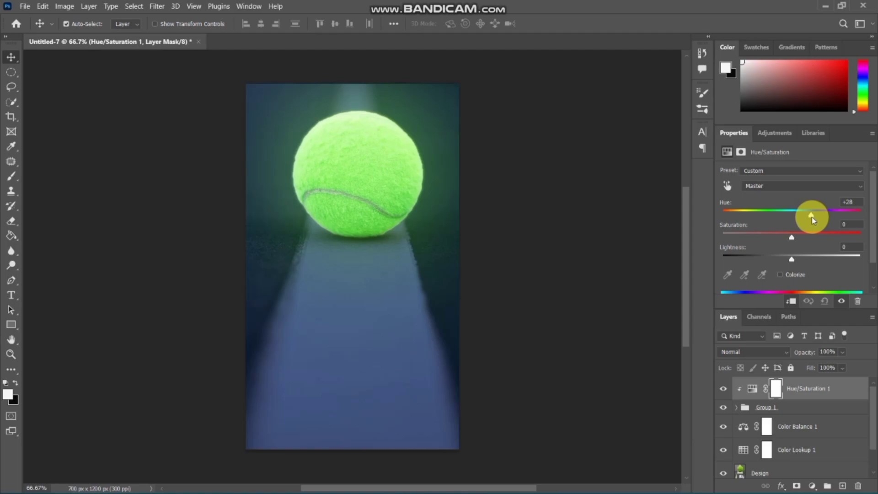
pyautogui.moveTo(810, 218); pyautogui.dragTo(796, 261)
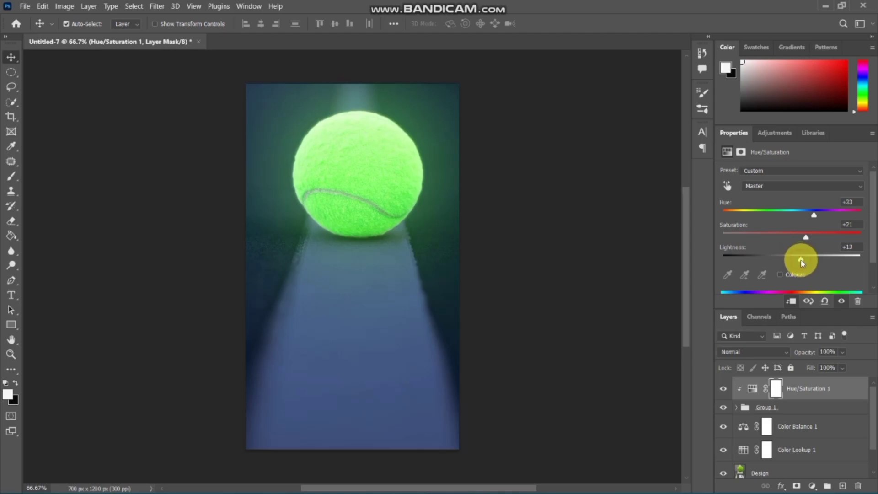
pyautogui.moveTo(806, 236); pyautogui.dragTo(818, 238)
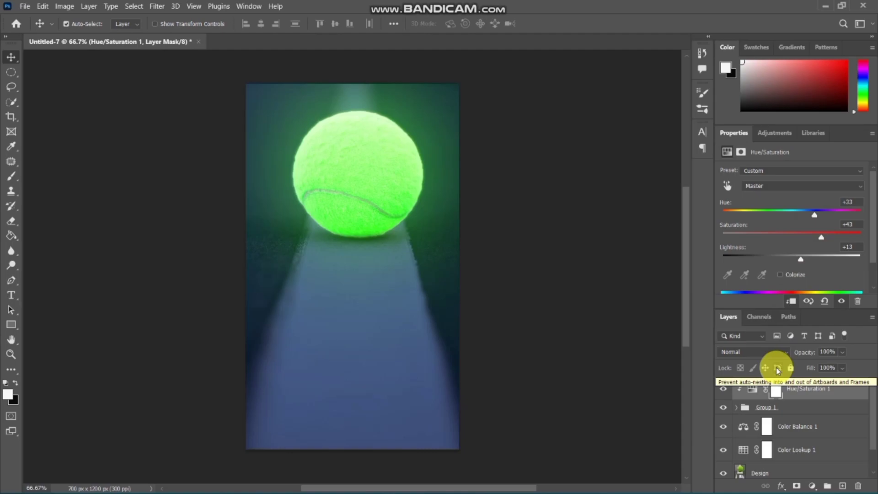
# Add a Levels adjustment with input levels 28, 1.16 and 240
pyautogui.click(812, 486)
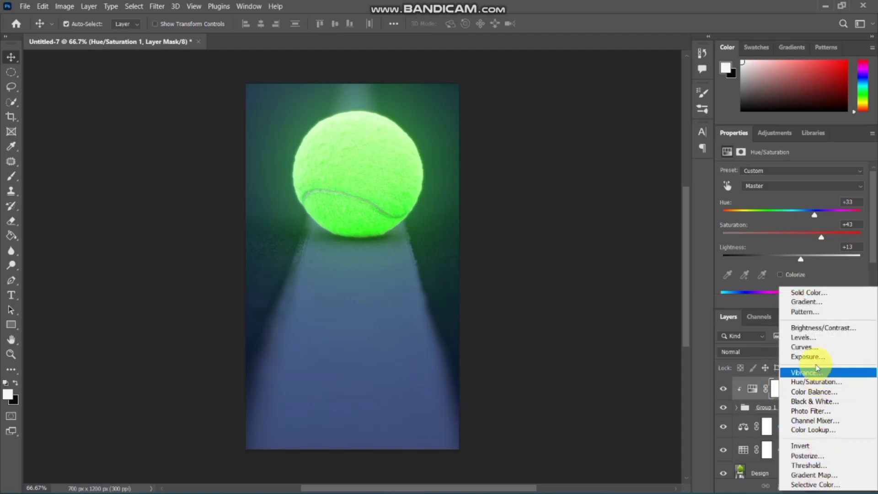
pyautogui.click(810, 338)
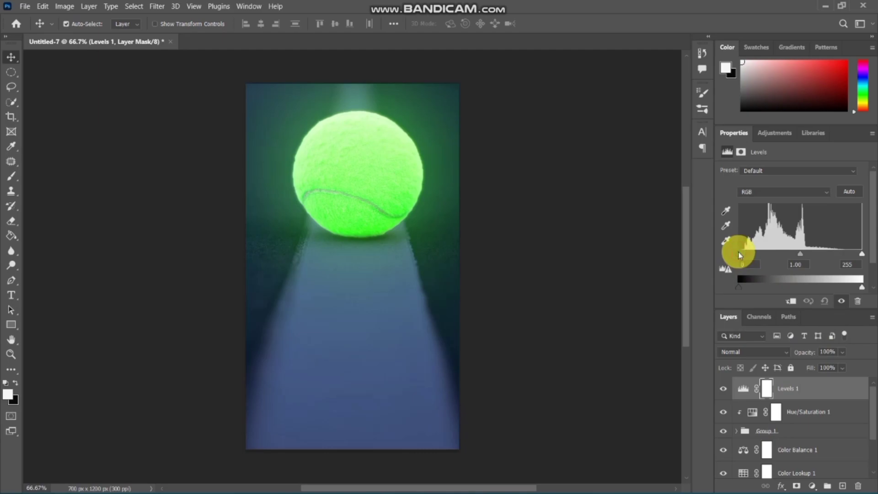
pyautogui.moveTo(740, 252); pyautogui.dragTo(750, 254)
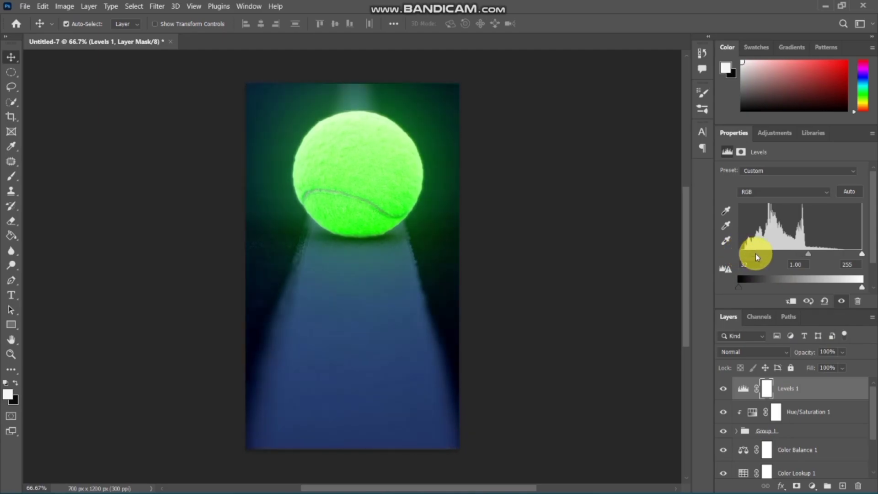
pyautogui.moveTo(804, 253); pyautogui.dragTo(752, 254)
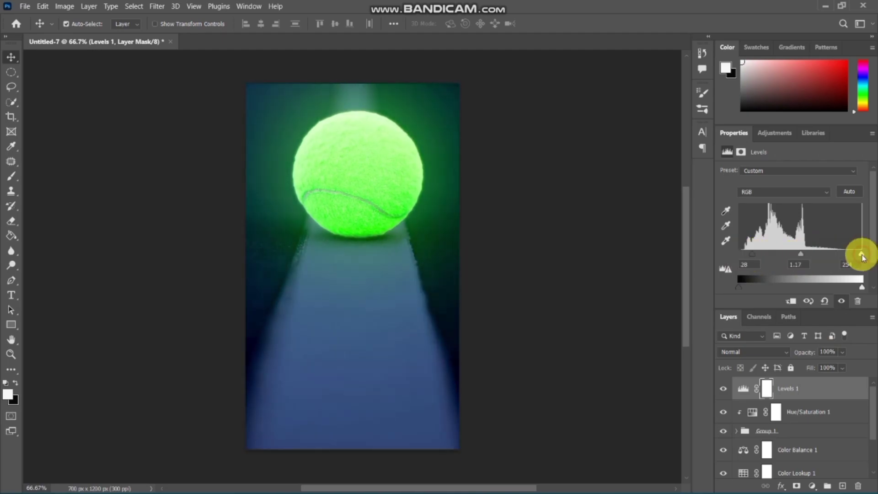
pyautogui.moveTo(861, 253); pyautogui.dragTo(854, 254)
pyautogui.moveTo(798, 254); pyautogui.dragTo(796, 317)
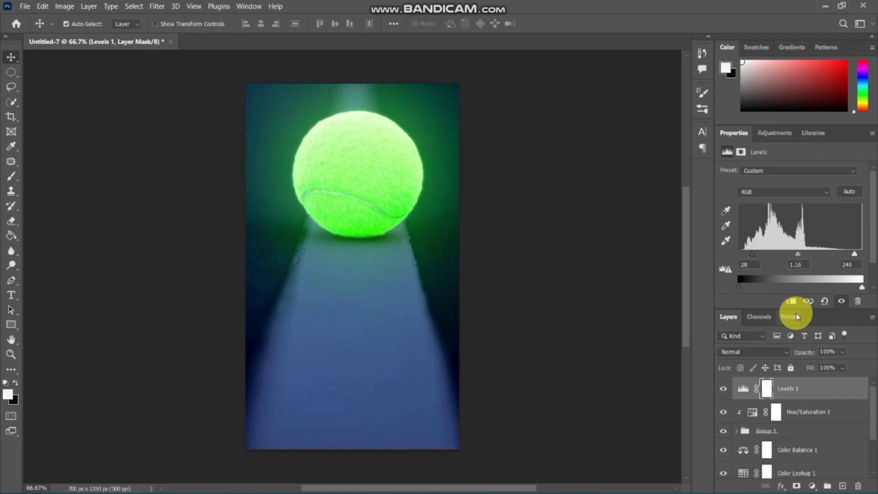
# Add Brightness/Contrast at Brightness -32, Contrast 25, then create an empty Layer 2
pyautogui.click(812, 486)
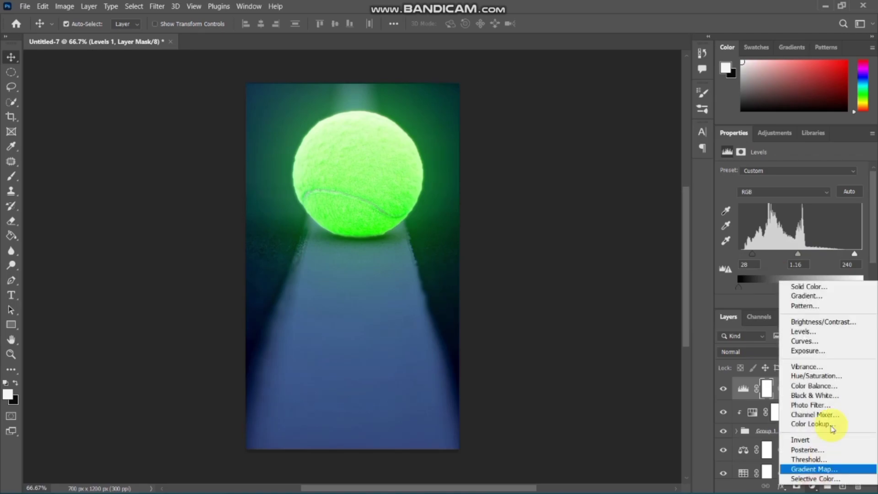
pyautogui.click(823, 322)
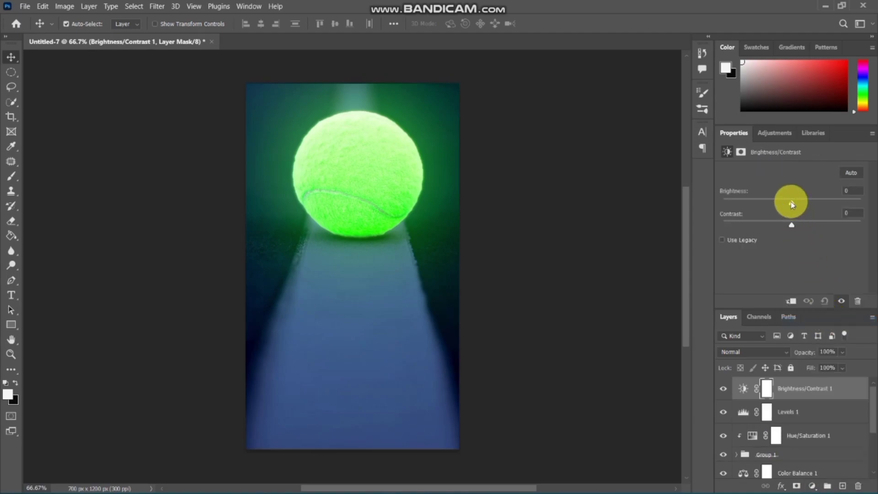
pyautogui.moveTo(791, 204); pyautogui.dragTo(785, 206)
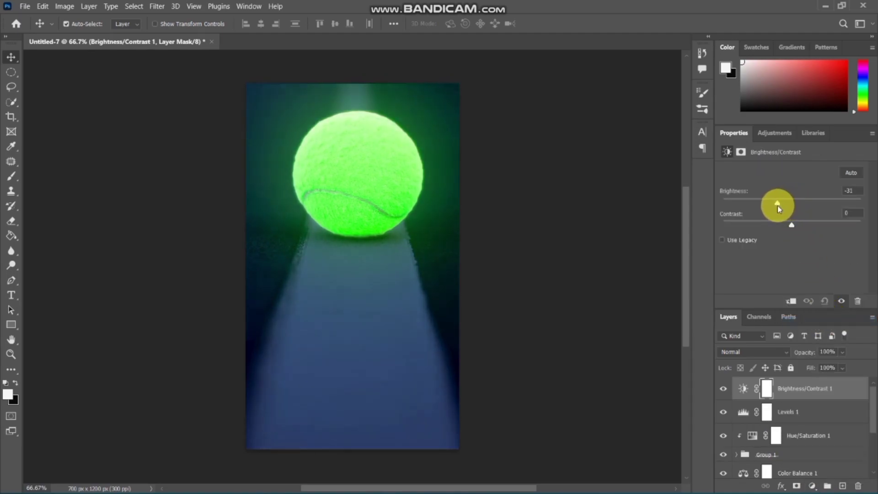
pyautogui.moveTo(778, 208)
pyautogui.mouseDown()
pyautogui.moveTo(785, 229)
pyautogui.moveTo(799, 226)
pyautogui.mouseUp()
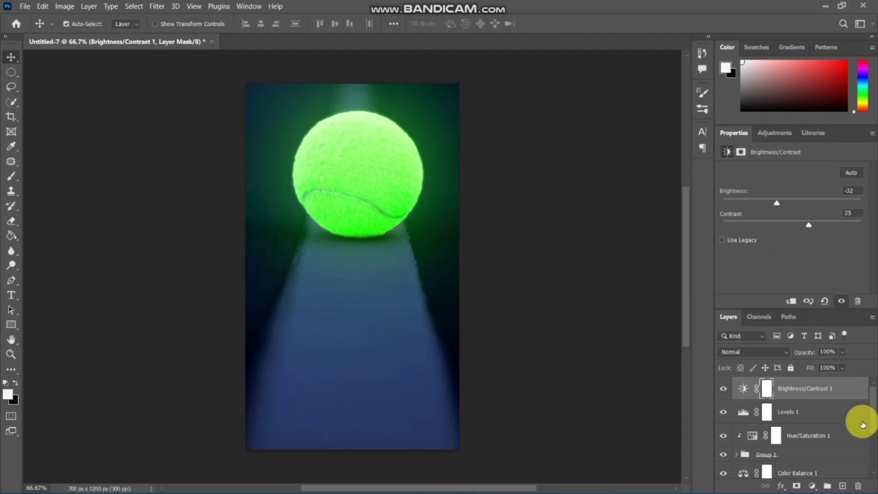
pyautogui.click(843, 486)
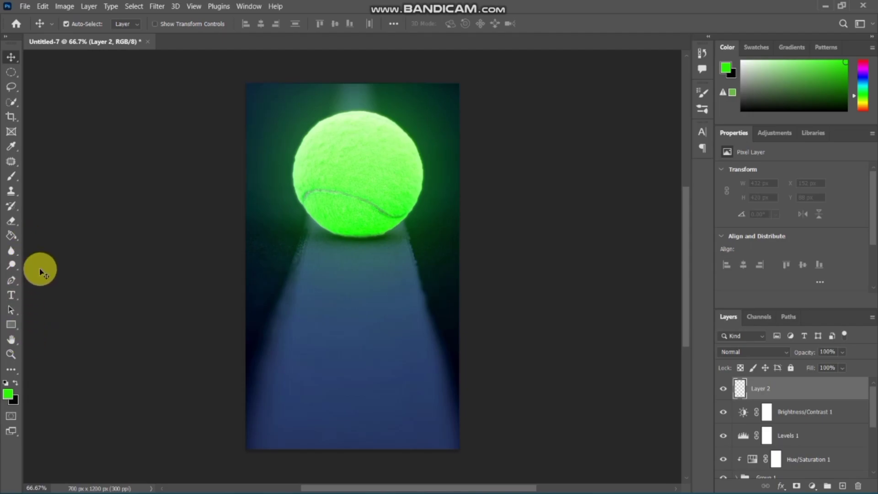
# Paint a faint soft green stroke on the court just below the ball
pyautogui.click(13, 181)
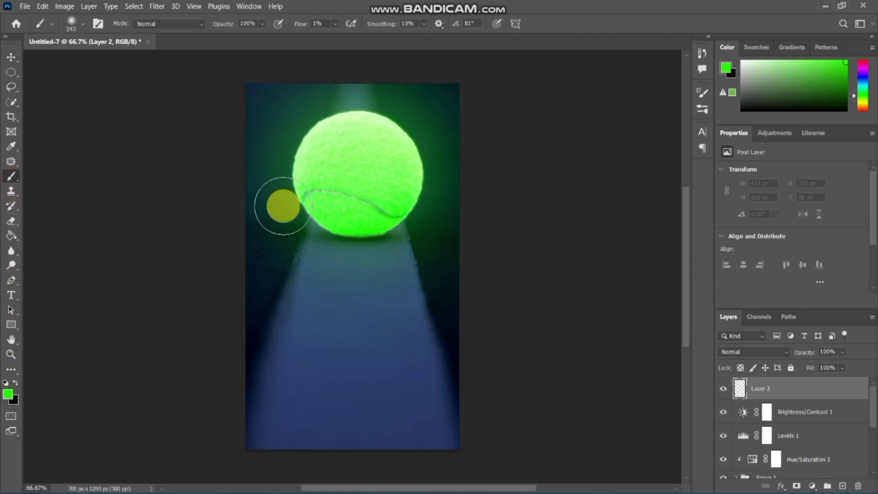
pyautogui.click(352, 278)
pyautogui.moveTo(352, 279); pyautogui.dragTo(284, 271)
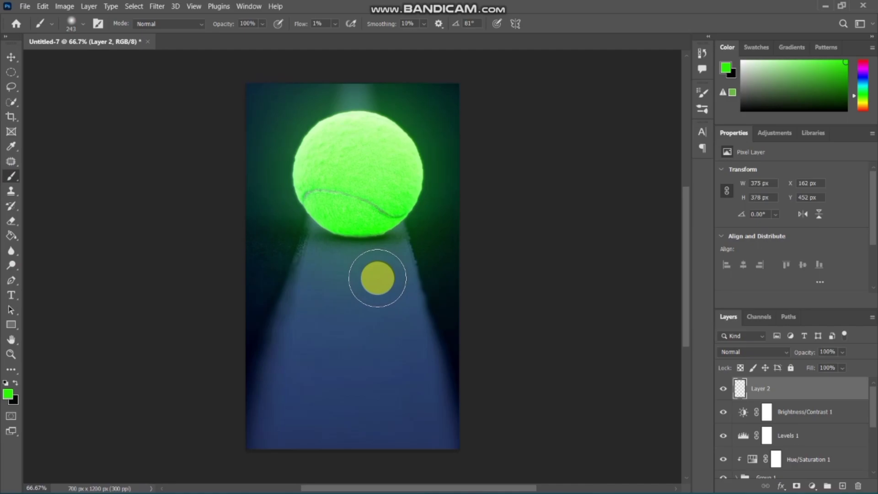
# Raise brush flow to 100%, dab a bright green glow below the ball, and start Free Transform
pyautogui.click(334, 22)
pyautogui.moveTo(333, 22); pyautogui.dragTo(385, 33)
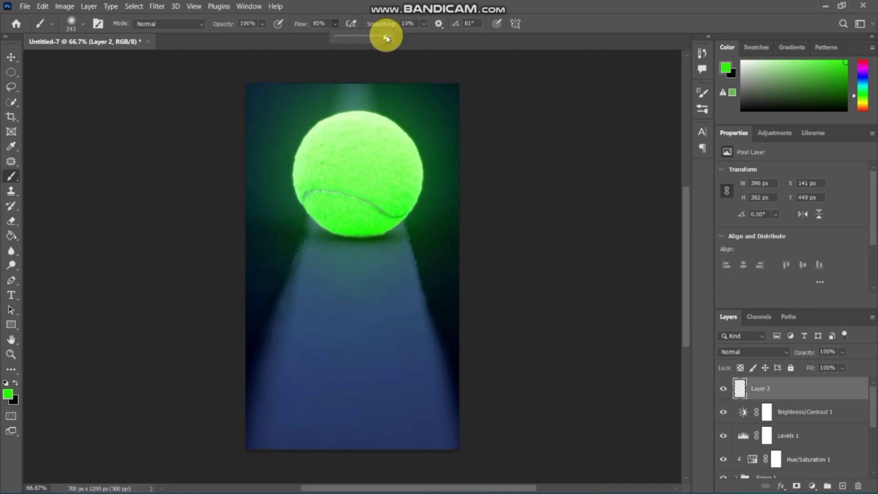
pyautogui.click(343, 270)
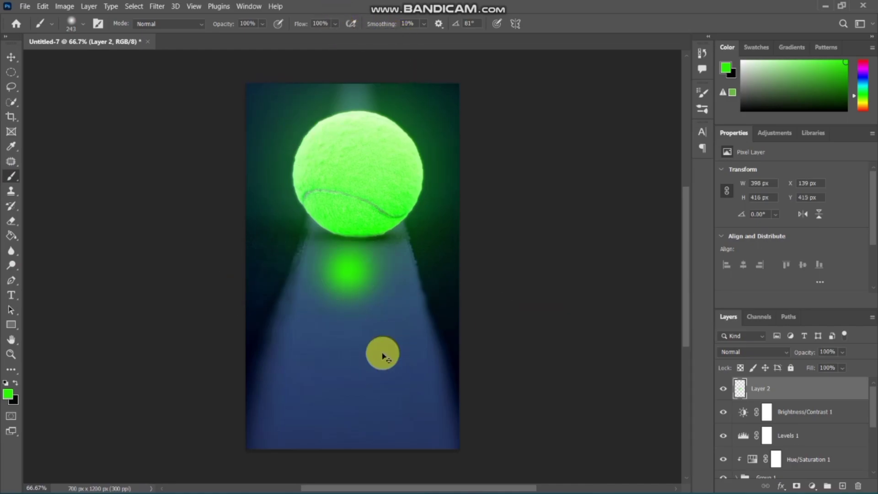
pyautogui.hotkey('ctrl', 't')
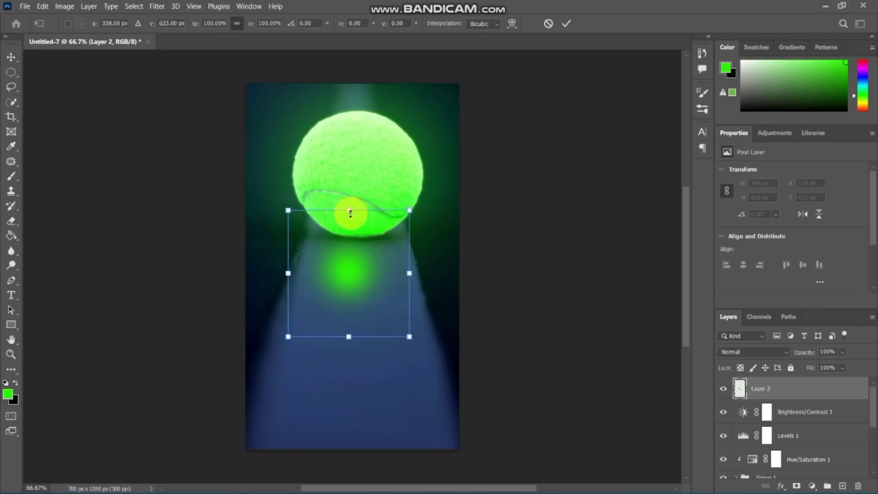
# Squash the glow flat, move it up under the ball, and widen it
pyautogui.moveTo(349, 212); pyautogui.dragTo(347, 272)
pyautogui.moveTo(350, 315)
pyautogui.mouseDown()
pyautogui.moveTo(357, 275)
pyautogui.moveTo(349, 274)
pyautogui.mouseUp()
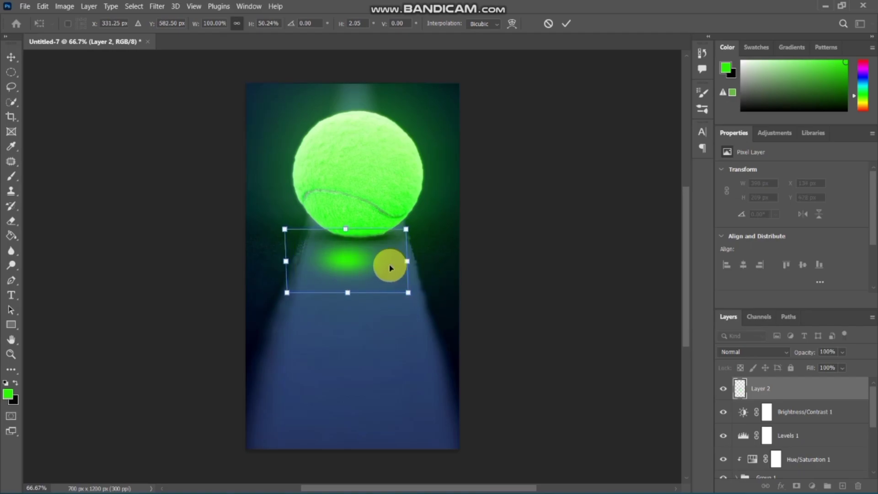
pyautogui.moveTo(406, 262); pyautogui.dragTo(426, 262)
pyautogui.press('Return')
# Re-transform the glow to centre it under the ball and widen it slightly more
pyautogui.hotkey('ctrl', 't')
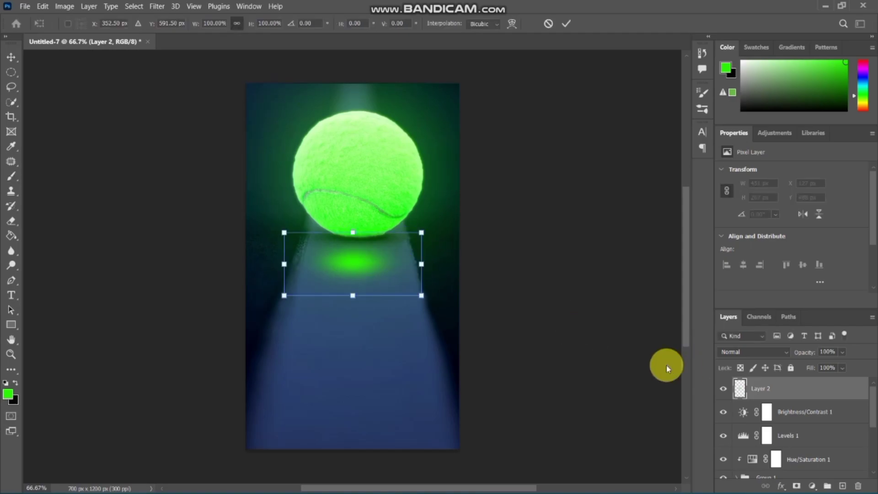
pyautogui.moveTo(381, 282); pyautogui.dragTo(370, 277)
pyautogui.moveTo(416, 257); pyautogui.dragTo(428, 257)
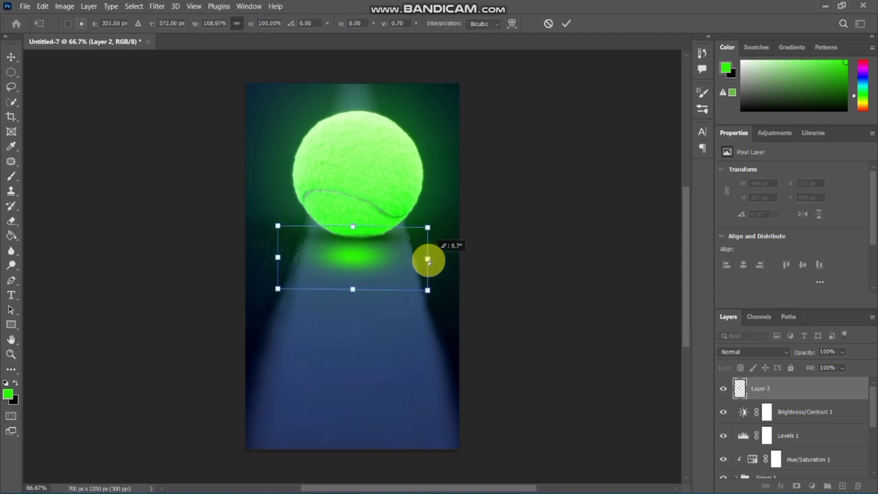
pyautogui.press('Return')
# Switch back to the Brush tool and set Layer 2's blend mode to Screen
pyautogui.press('b')
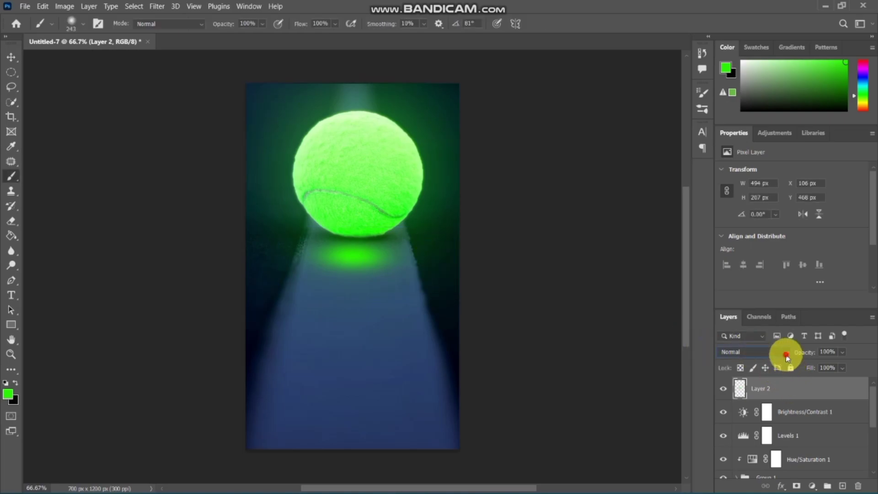
pyautogui.click(785, 355)
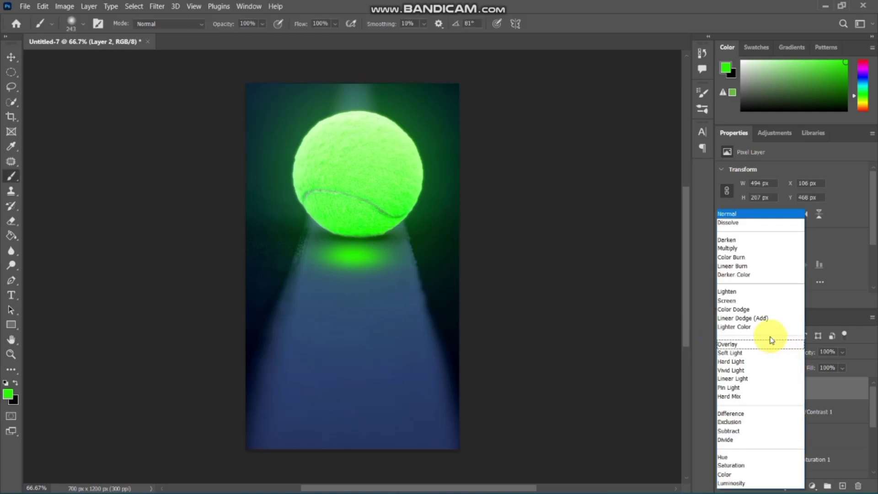
pyautogui.click(752, 302)
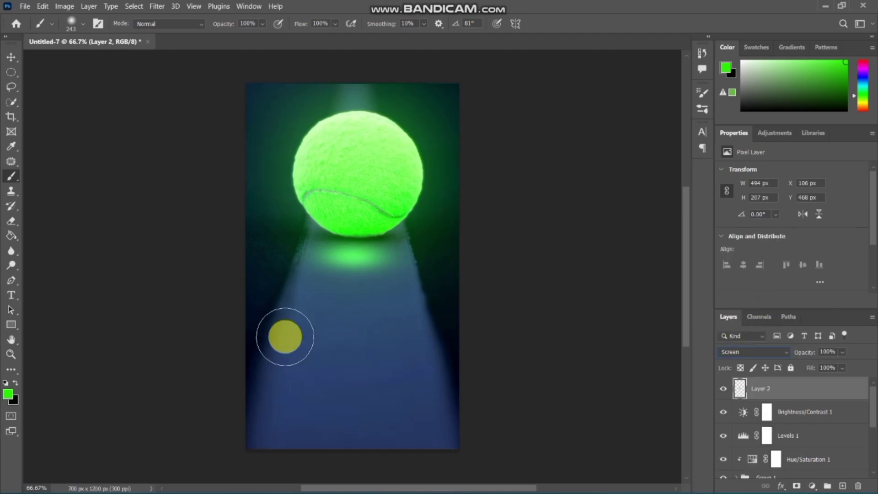
# Lower the brush flow to 65% and begin lowering the brush opacity
pyautogui.click(326, 27)
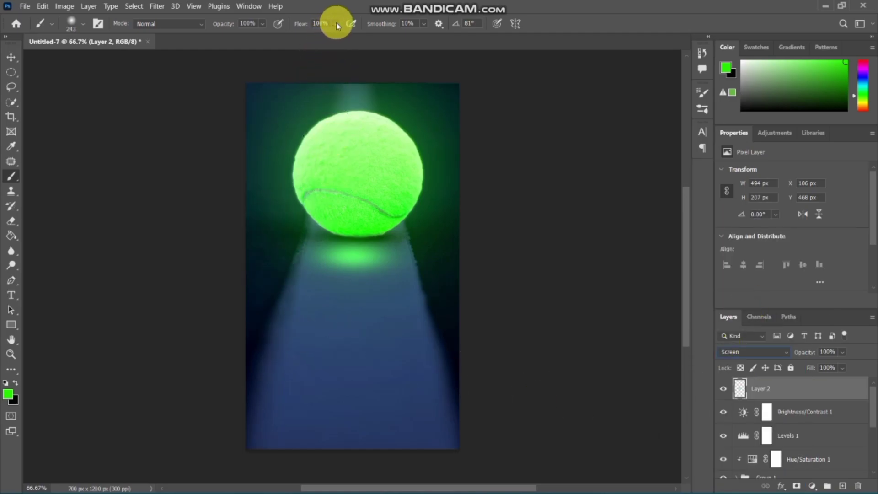
pyautogui.click(337, 25)
pyautogui.click(329, 36)
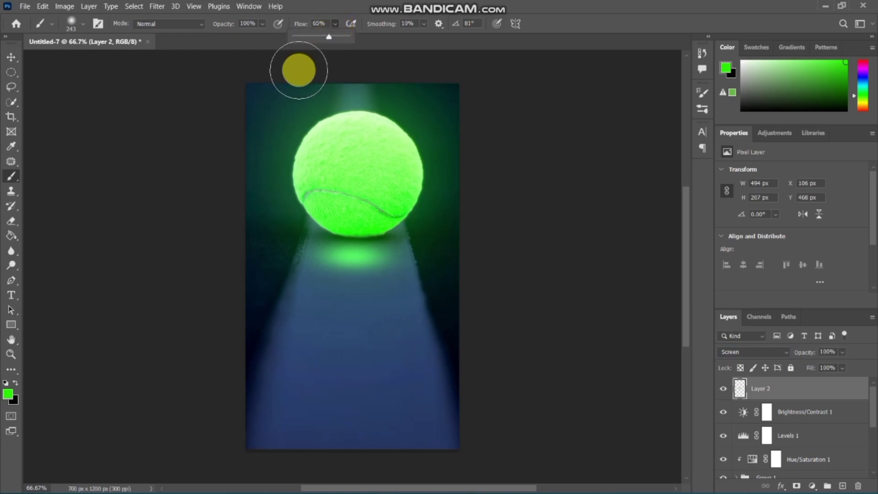
pyautogui.click(262, 26)
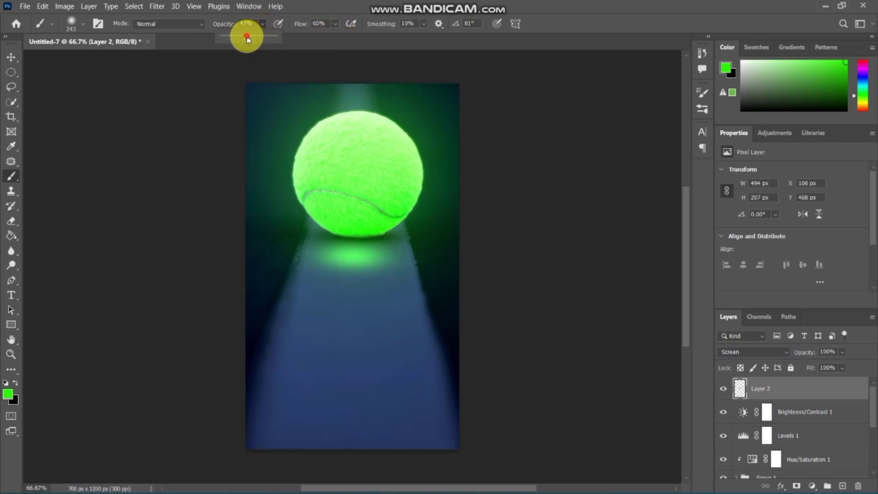